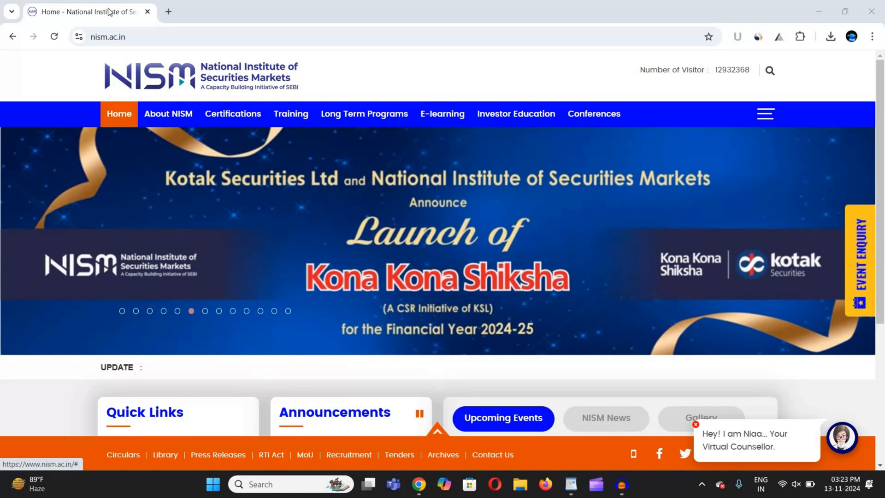
Open a new browser tab beside the NISM website
{"action": "left_click", "coordinate": [168, 12]}
{"action": "type", "text": "https://myaadhaar.uidai.gov.in/"}
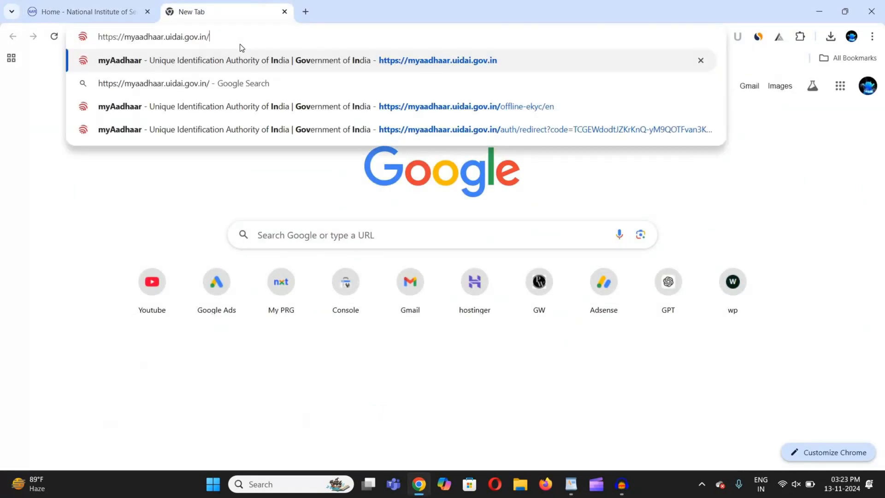
{"action": "key", "text": "Return"}
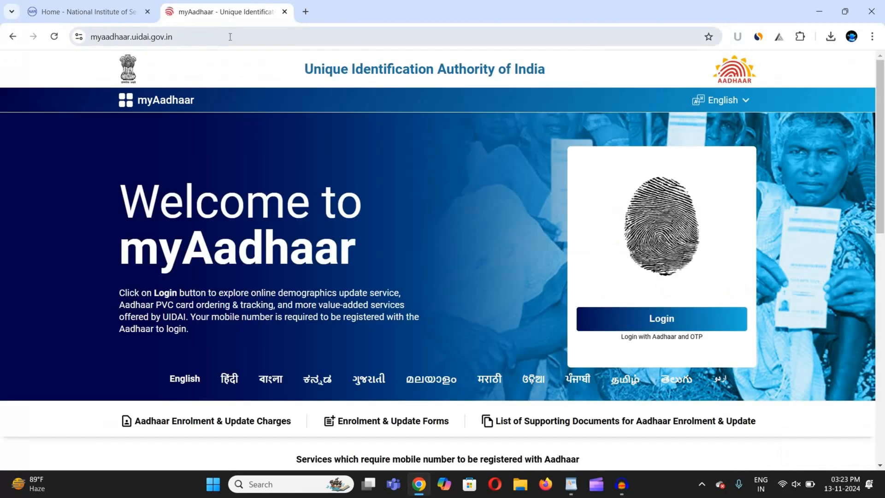
{"action": "left_click", "coordinate": [141, 37]}
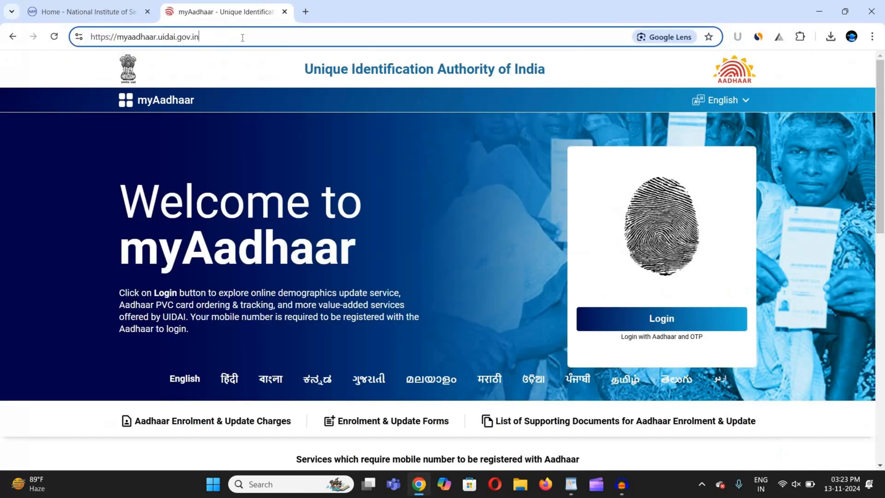
{"action": "left_click", "coordinate": [67, 72]}
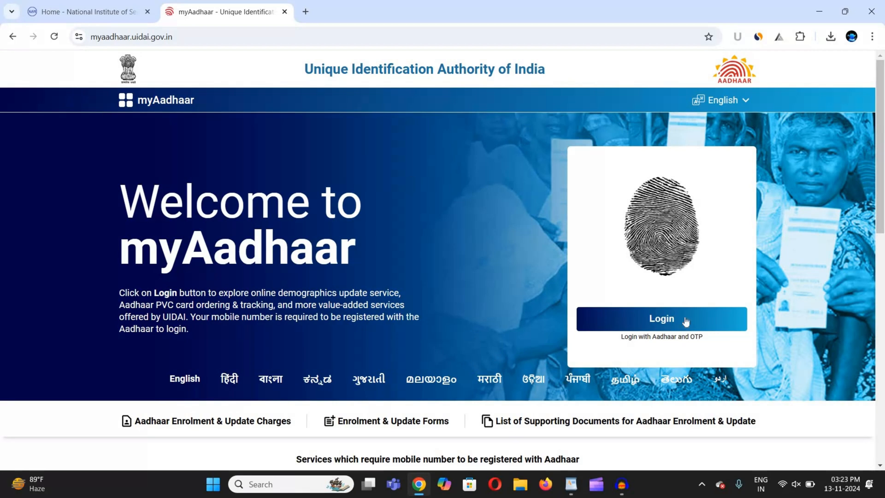
{"action": "left_click", "coordinate": [660, 322]}
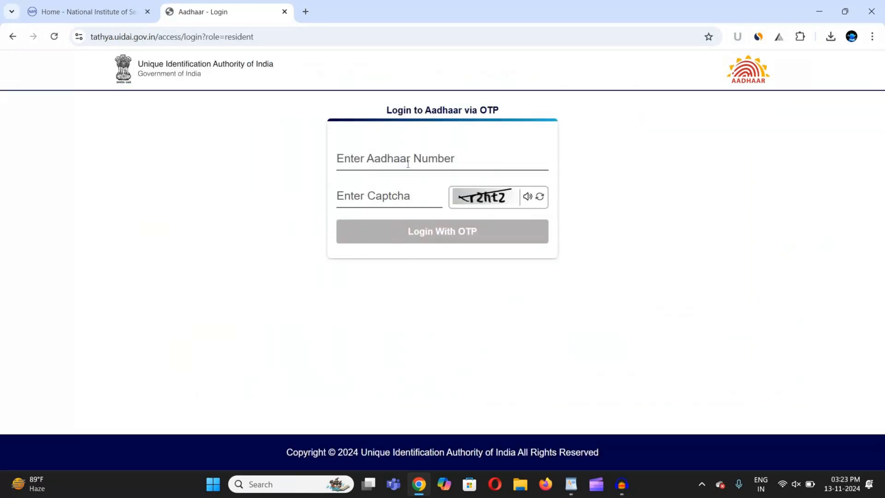
Enter the captcha, request the one-time password and log in to myAadhaar
{"action": "left_click", "coordinate": [406, 202]}
{"action": "type", "text": "r2"}
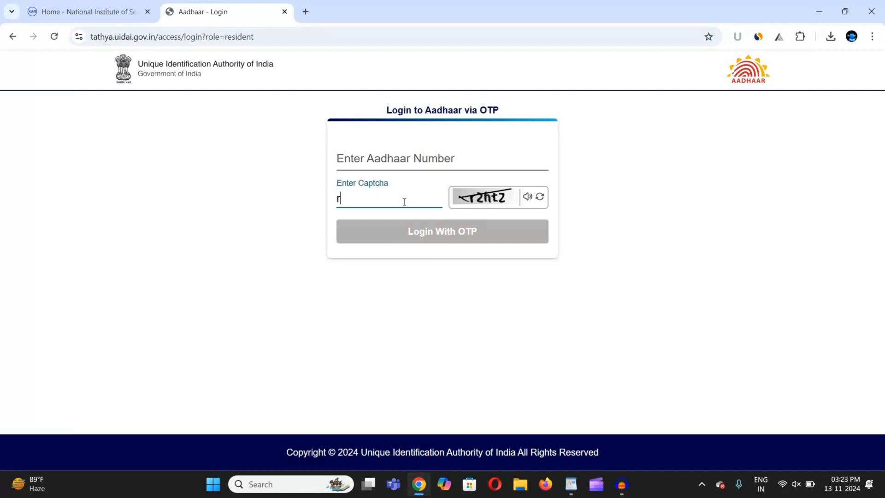
{"action": "type", "text": "ht2"}
{"action": "left_click", "coordinate": [440, 230]}
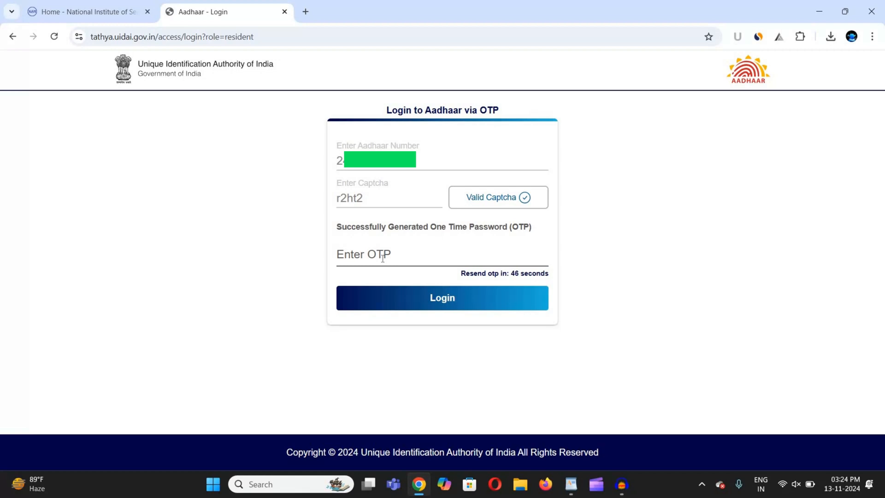
{"action": "left_click", "coordinate": [437, 294]}
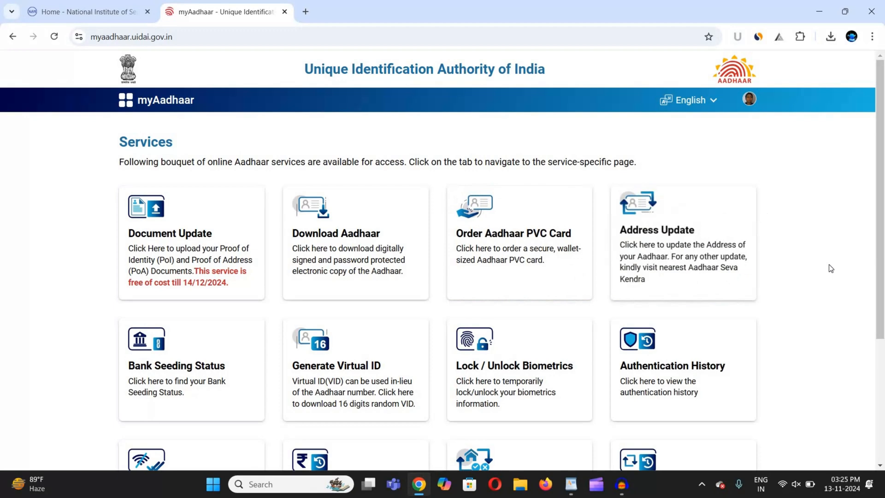
Open the Offline eKYC service from the Services page and start entering the share code
{"action": "scroll", "coordinate": [823, 269], "scroll_direction": "down", "scroll_amount": 4}
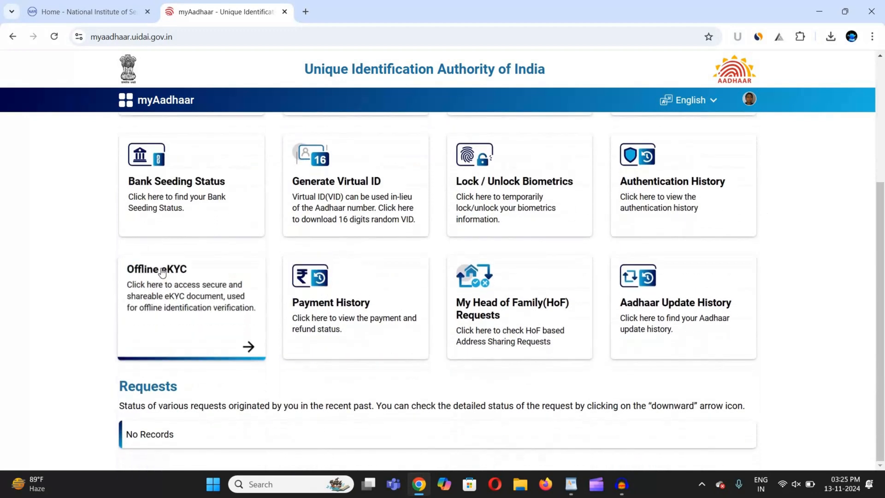
{"action": "left_click", "coordinate": [248, 346]}
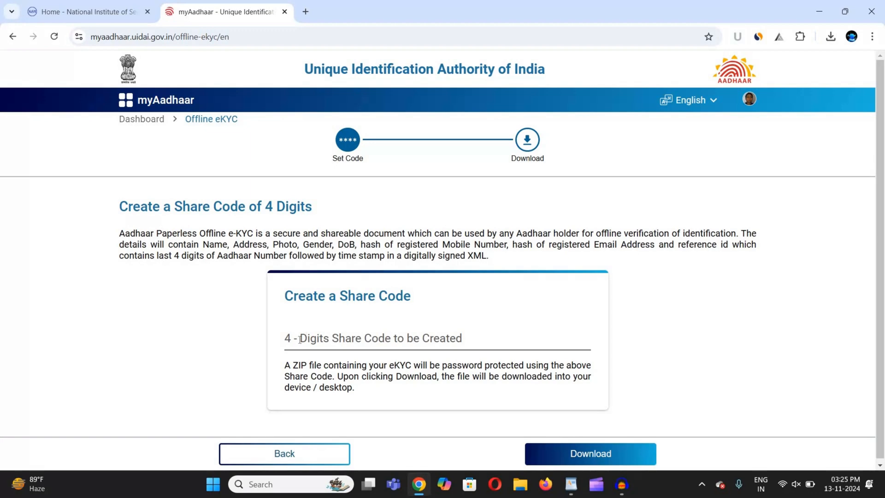
{"action": "left_click", "coordinate": [312, 335]}
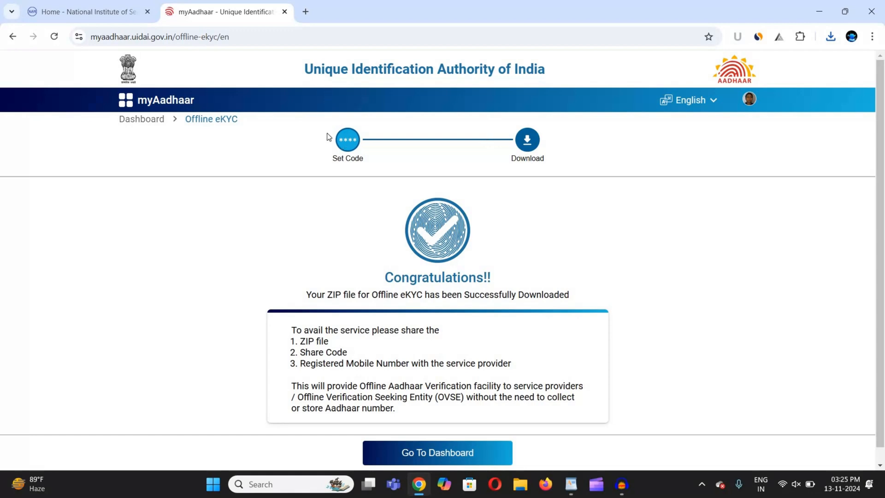
Copy the AMFI login address from the WordPad notes and return to Chrome
{"action": "left_click", "coordinate": [571, 484]}
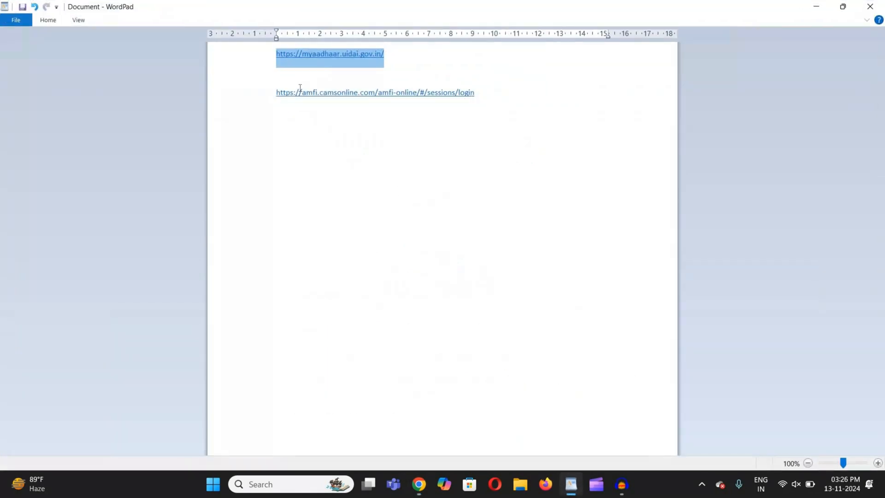
{"action": "left_click_drag", "start_coordinate": [474, 95], "coordinate": [265, 94]}
{"action": "key", "text": "ctrl+c"}
{"action": "left_click", "coordinate": [471, 378]}
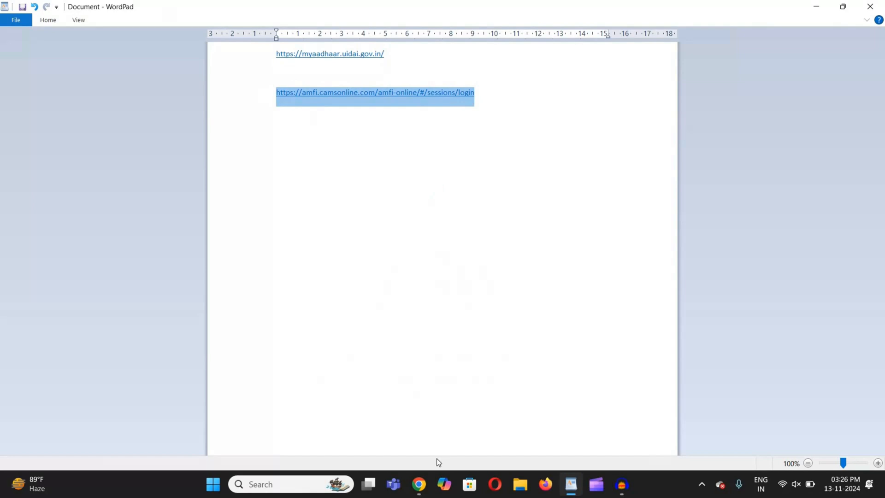
{"action": "left_click", "coordinate": [419, 484]}
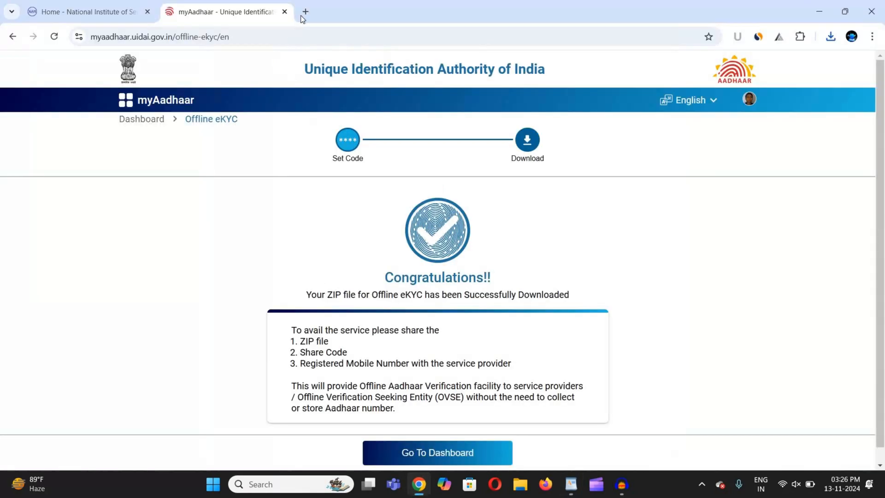
Load the AMFI login page in a new tab, dismiss the migration notice and start registration
{"action": "left_click", "coordinate": [301, 15]}
{"action": "key", "text": "ctrl+v"}
{"action": "key", "text": "Return"}
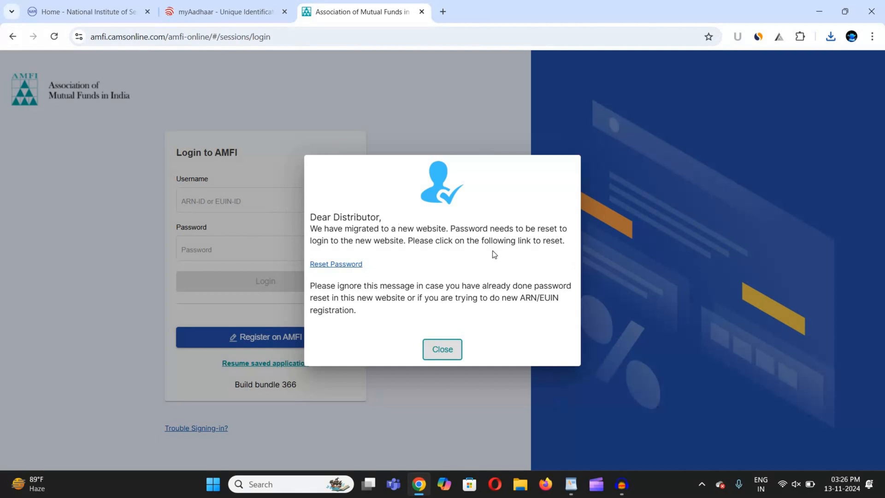
{"action": "left_click", "coordinate": [443, 351]}
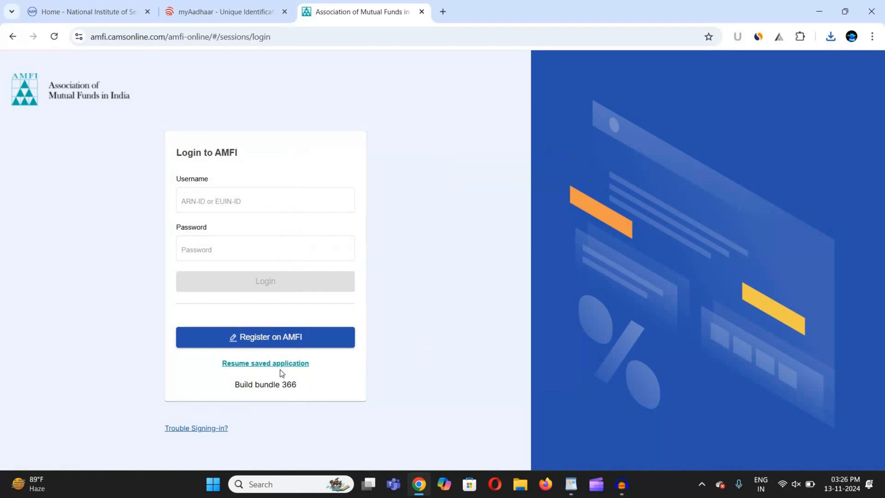
{"action": "left_click", "coordinate": [267, 340]}
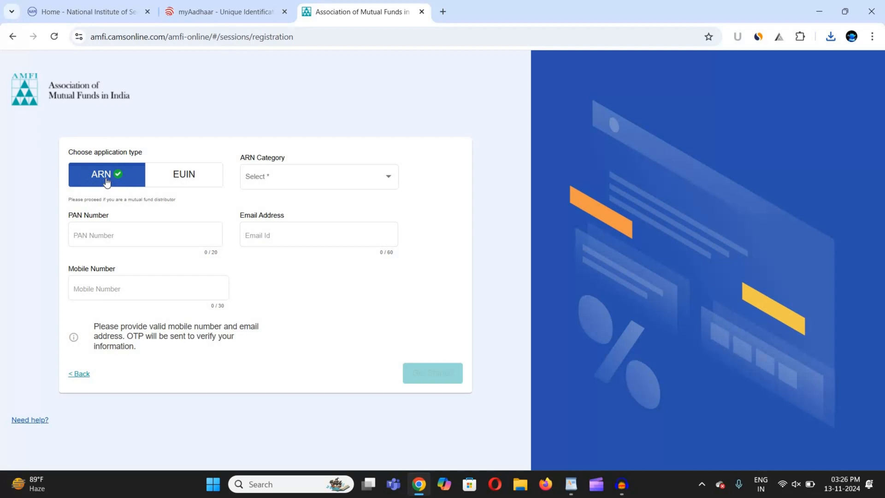
Choose ARN category Individual and sub-category Individual MFD, then continue with eKYC
{"action": "left_click", "coordinate": [281, 196]}
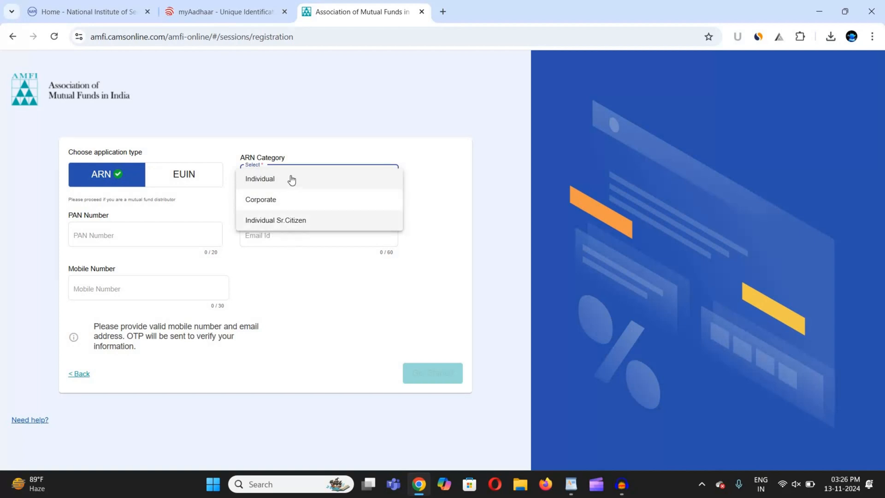
{"action": "left_click", "coordinate": [307, 186]}
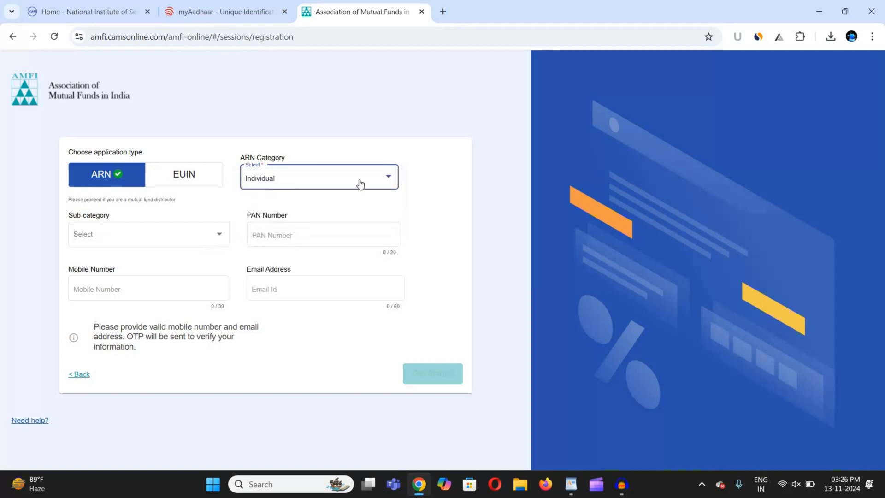
{"action": "left_click", "coordinate": [109, 239]}
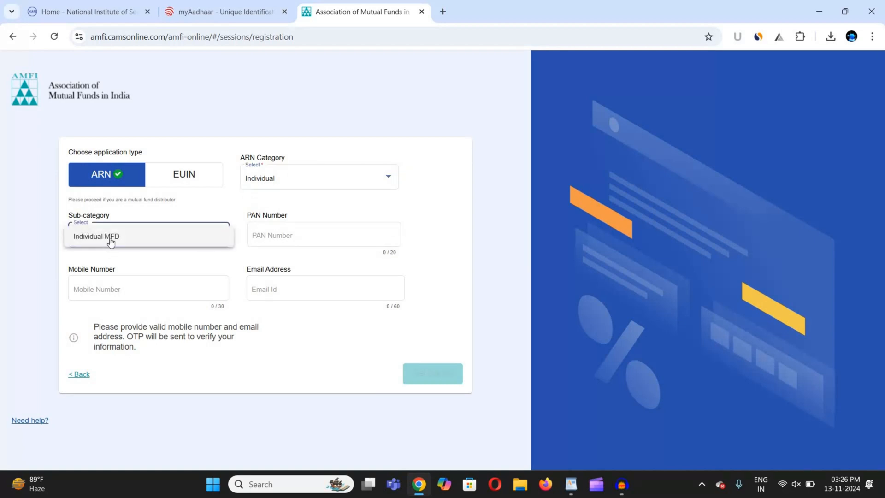
{"action": "left_click", "coordinate": [96, 238]}
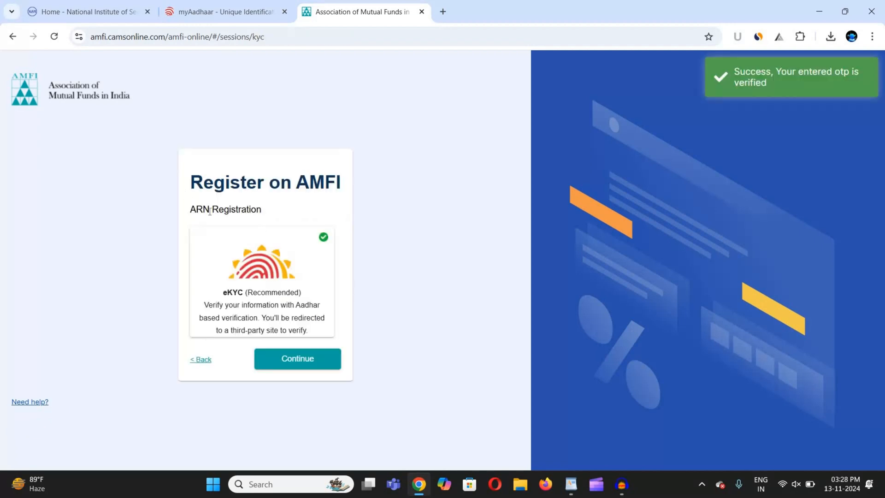
{"action": "left_click", "coordinate": [313, 358]}
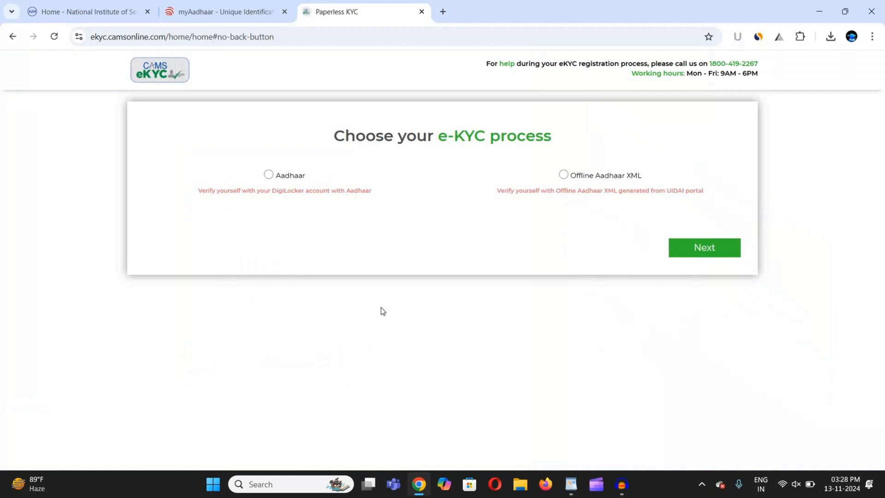
Choose Offline Aadhaar XML verification, accept the KYC terms and confirm the XML is ready
{"action": "left_click", "coordinate": [563, 174]}
{"action": "left_click", "coordinate": [703, 250]}
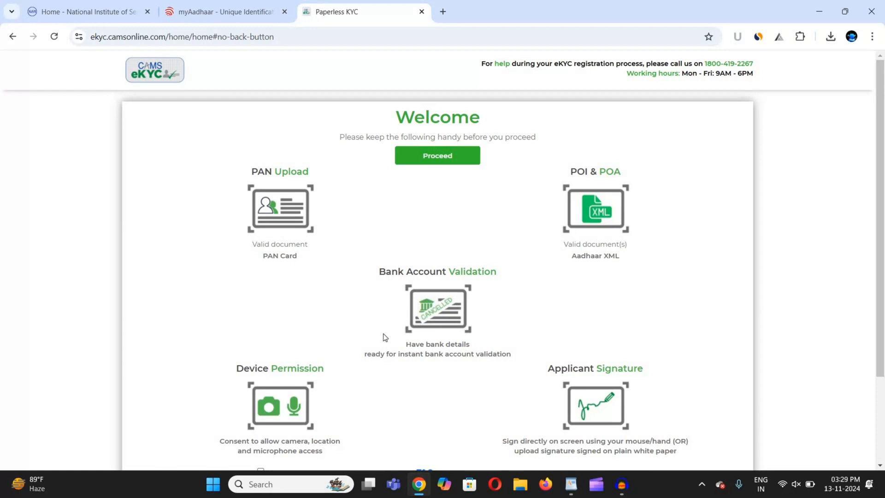
{"action": "scroll", "coordinate": [385, 337], "scroll_direction": "down", "scroll_amount": 1}
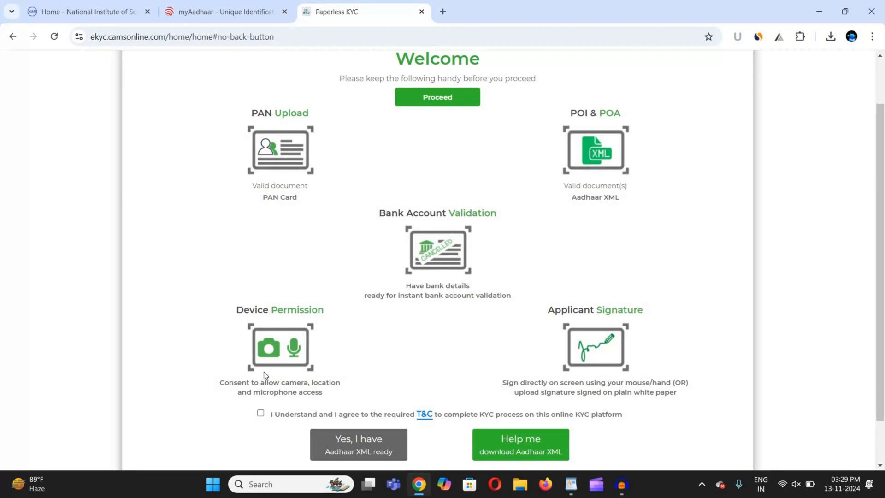
{"action": "scroll", "coordinate": [264, 371], "scroll_direction": "down", "scroll_amount": 1}
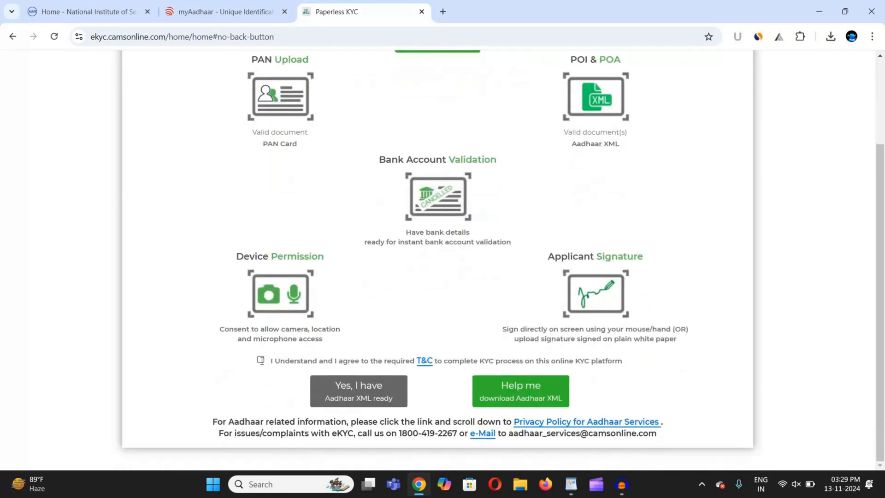
{"action": "left_click", "coordinate": [260, 360]}
{"action": "scroll", "coordinate": [341, 394], "scroll_direction": "down", "scroll_amount": 4}
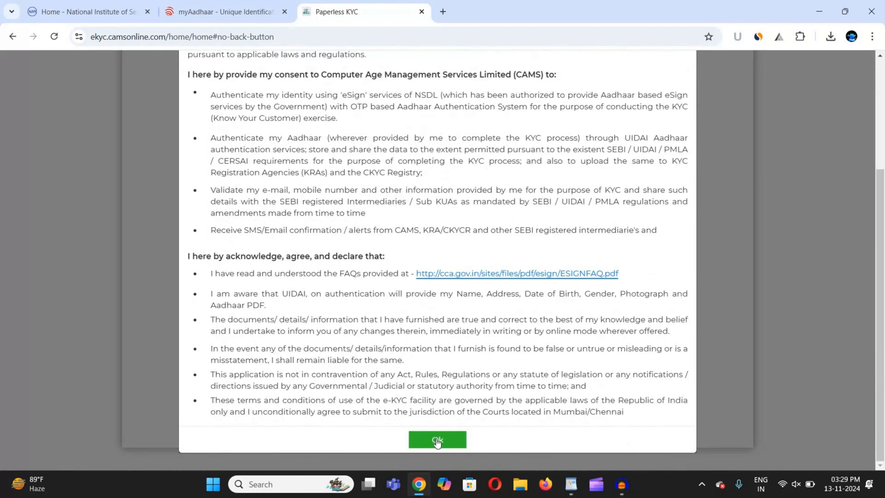
{"action": "key", "text": "Return"}
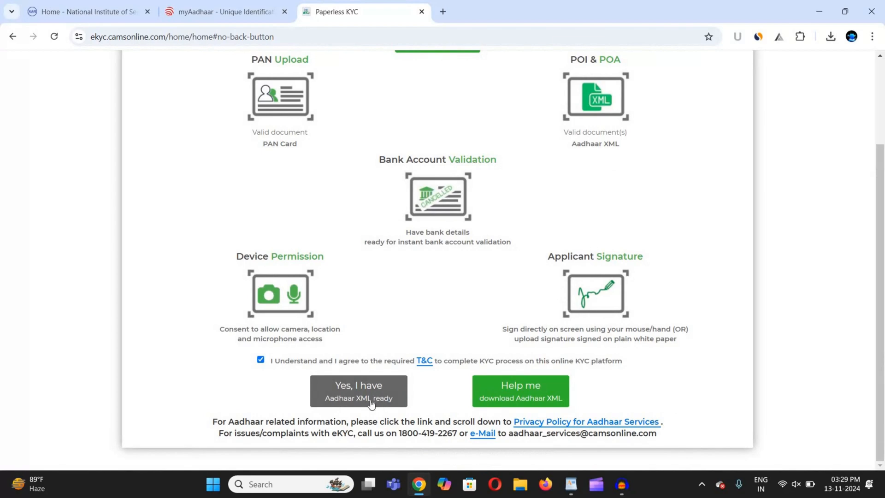
{"action": "left_click", "coordinate": [369, 401]}
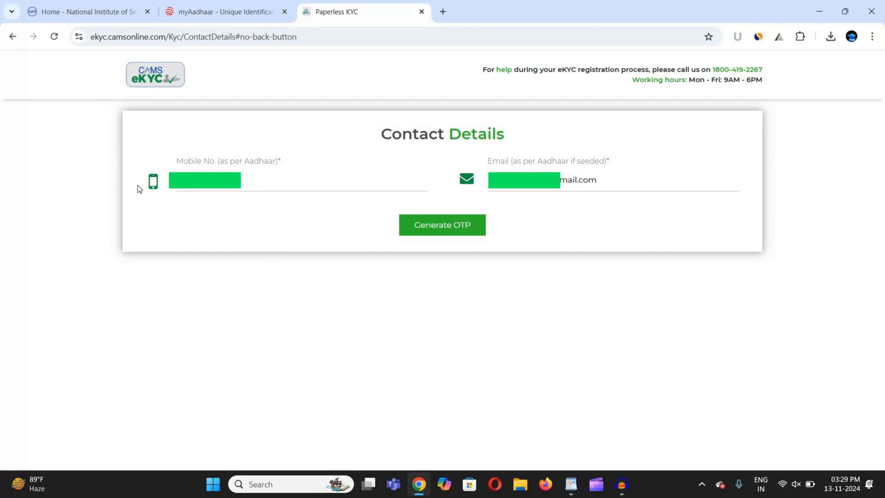
Generate and verify the mobile and email OTPs, then continue to Proof of Address
{"action": "left_click", "coordinate": [171, 189]}
{"action": "left_click", "coordinate": [458, 229]}
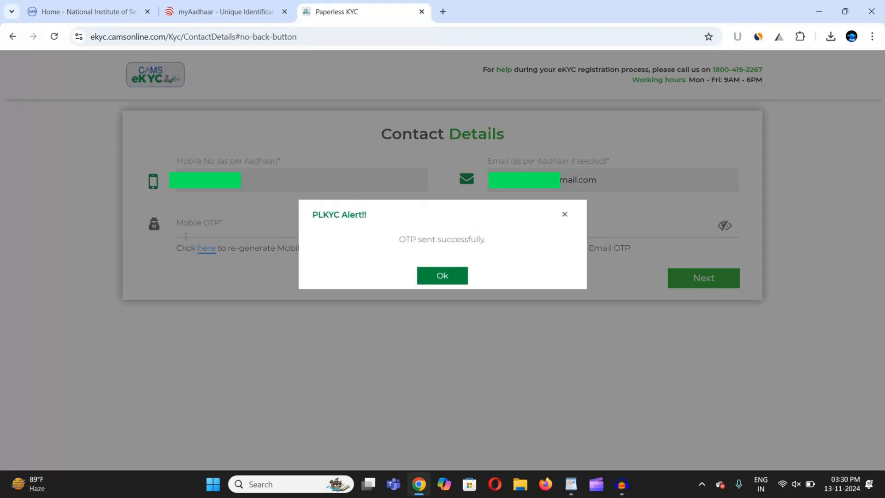
{"action": "left_click", "coordinate": [442, 275]}
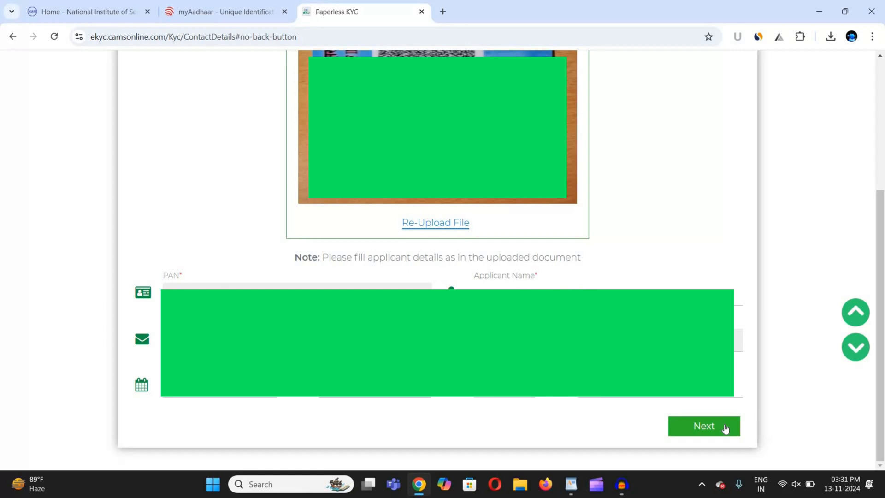
{"action": "left_click", "coordinate": [725, 428]}
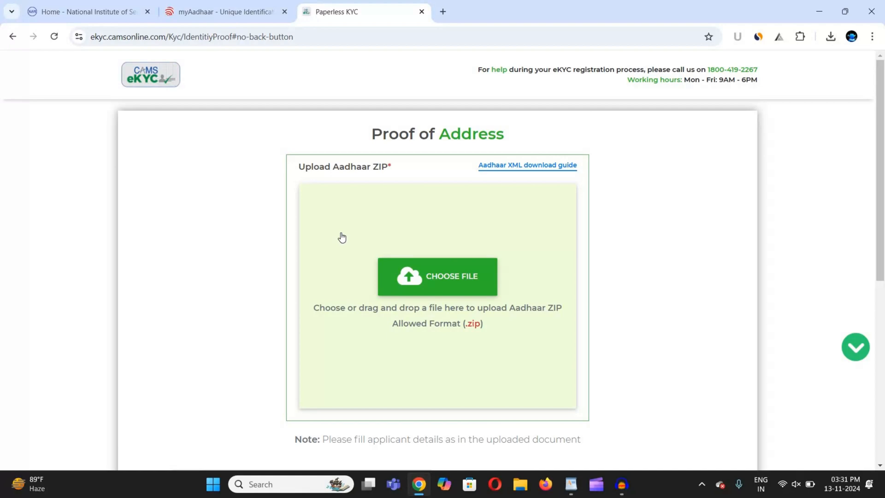
Upload the offline Aadhaar ZIP and open the gender choices on Additional Details
{"action": "left_click", "coordinate": [420, 276]}
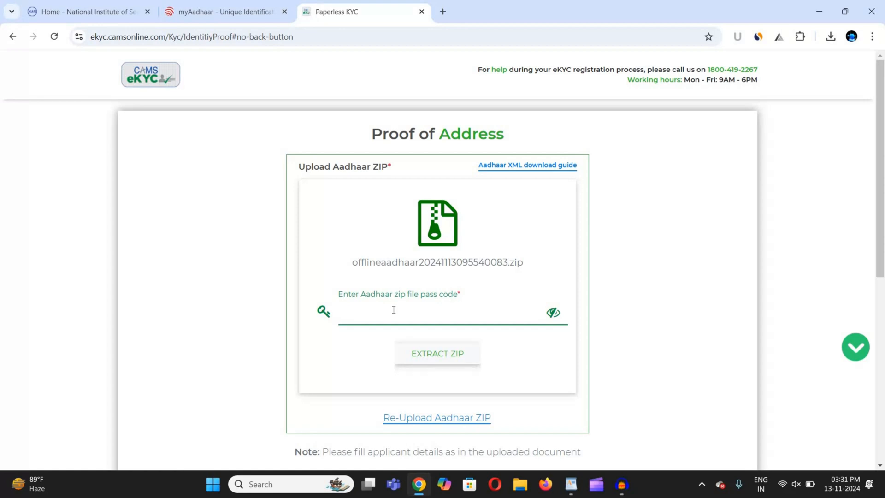
{"action": "scroll", "coordinate": [394, 310], "scroll_direction": "down", "scroll_amount": 8}
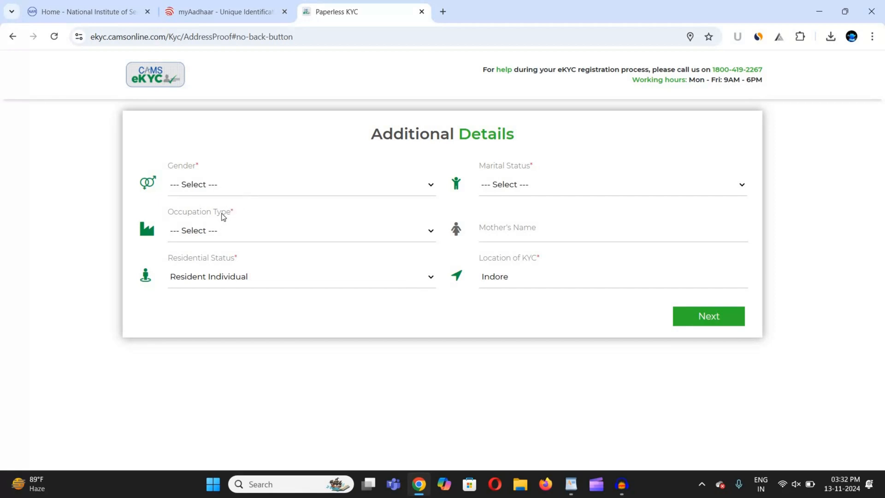
{"action": "left_click", "coordinate": [414, 181]}
Choose Male gender, set PEP to Not Applicable and income to 10-25 Lacs, and accept the FATCA terms
{"action": "key", "text": "Down"}
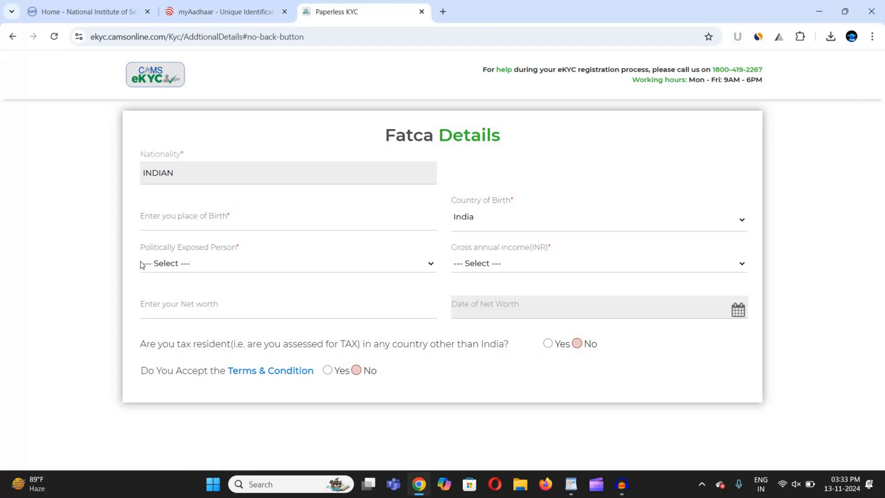
{"action": "left_click", "coordinate": [172, 269]}
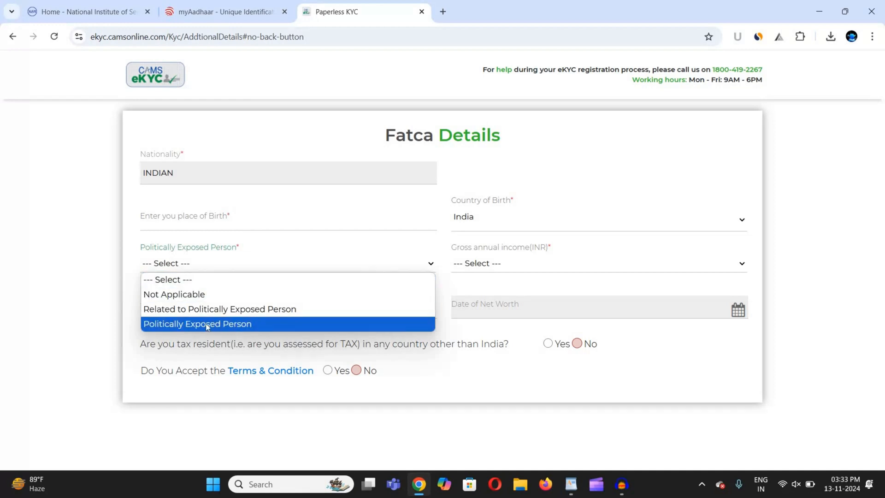
{"action": "left_click", "coordinate": [433, 290]}
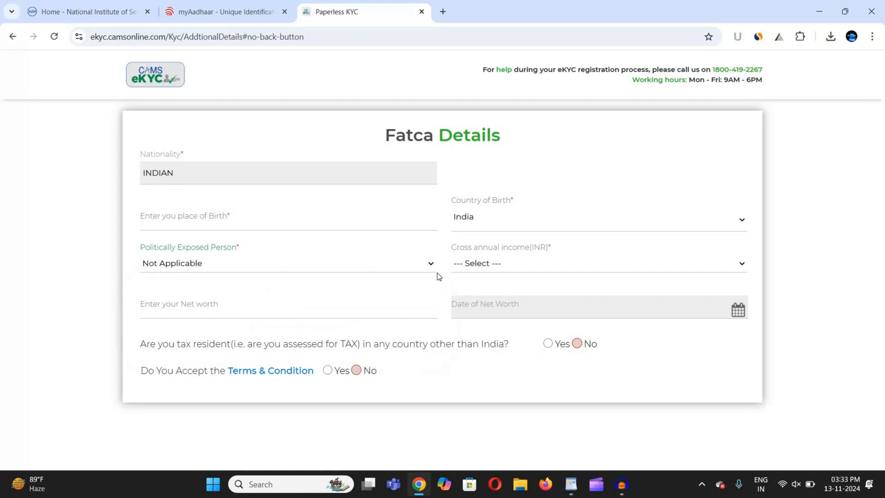
{"action": "left_click", "coordinate": [472, 271]}
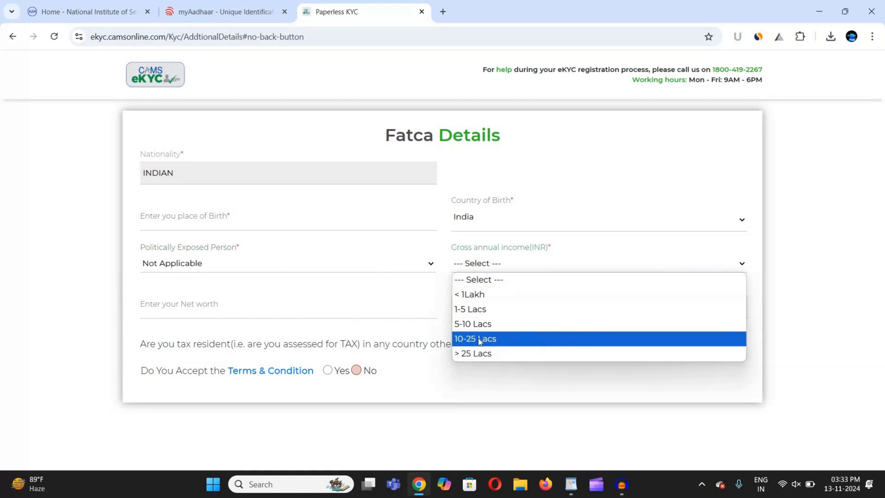
{"action": "left_click", "coordinate": [479, 339]}
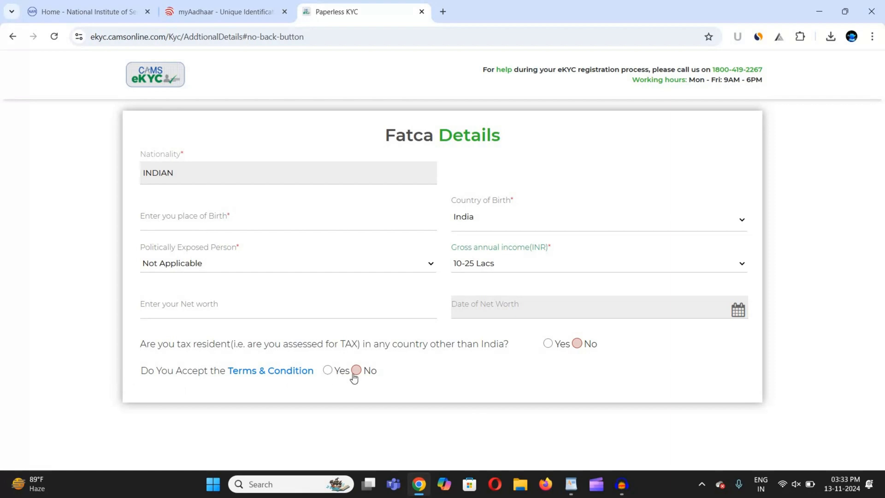
{"action": "left_click", "coordinate": [328, 371]}
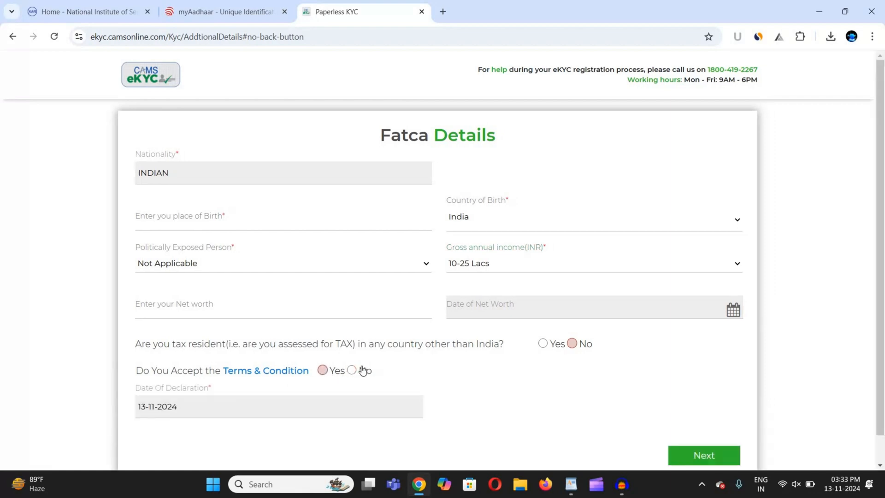
{"action": "scroll", "coordinate": [357, 371], "scroll_direction": "down", "scroll_amount": 1}
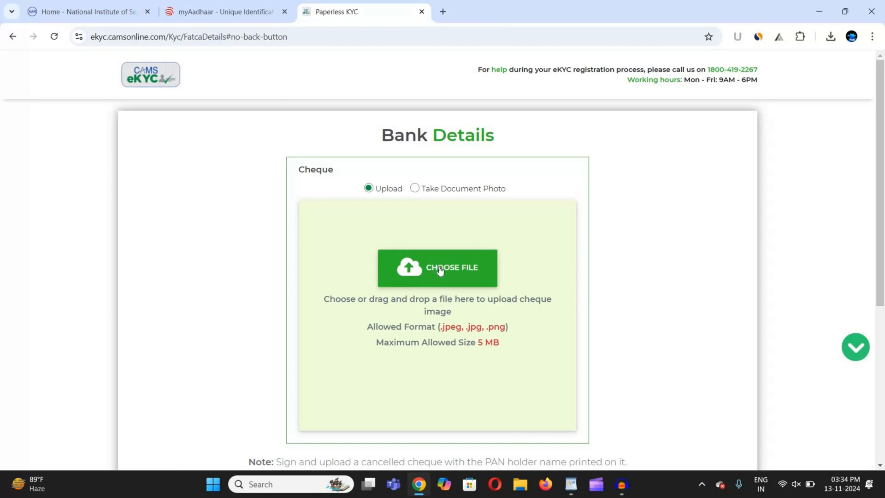
Upload the cancelled cheque image and review the IFSC Code bank field
{"action": "left_click", "coordinate": [440, 270]}
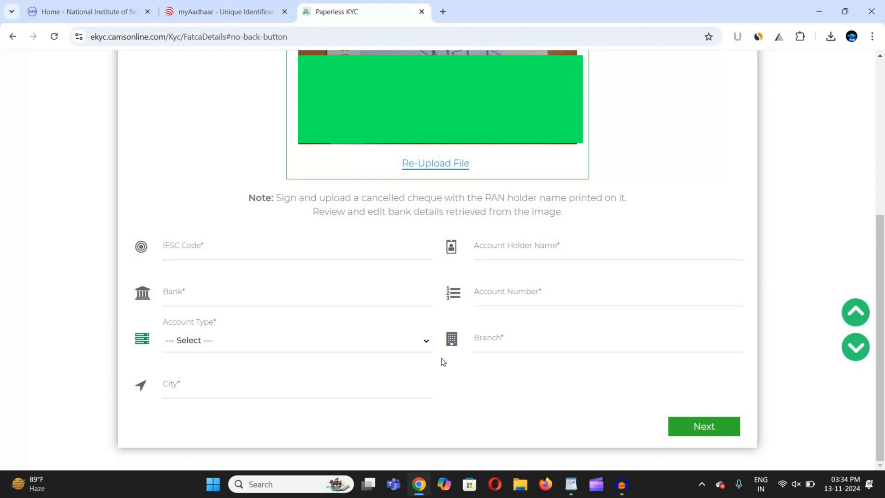
{"action": "left_click", "coordinate": [251, 247]}
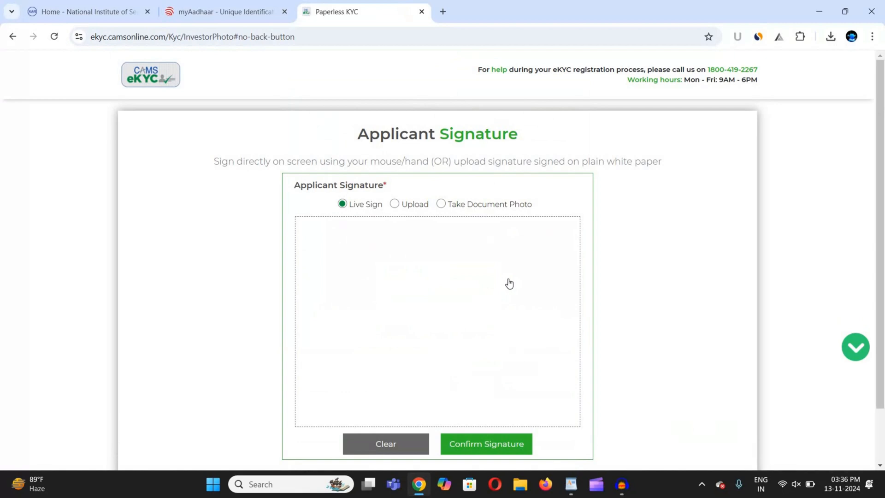
Switch the applicant signature option to uploading a signature image
{"action": "left_click", "coordinate": [395, 205]}
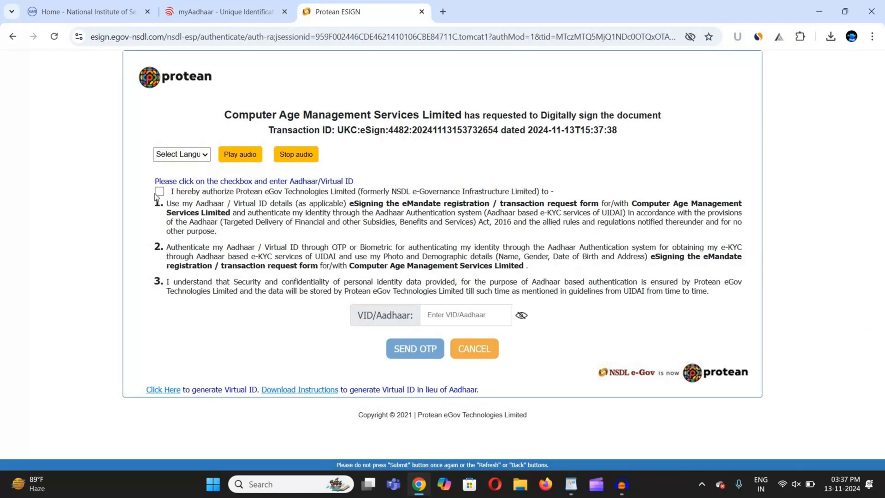
Consent to Aadhaar-based Protean eSign and enter the VID/Aadhaar number
{"action": "left_click", "coordinate": [159, 191]}
{"action": "left_click", "coordinate": [446, 313]}
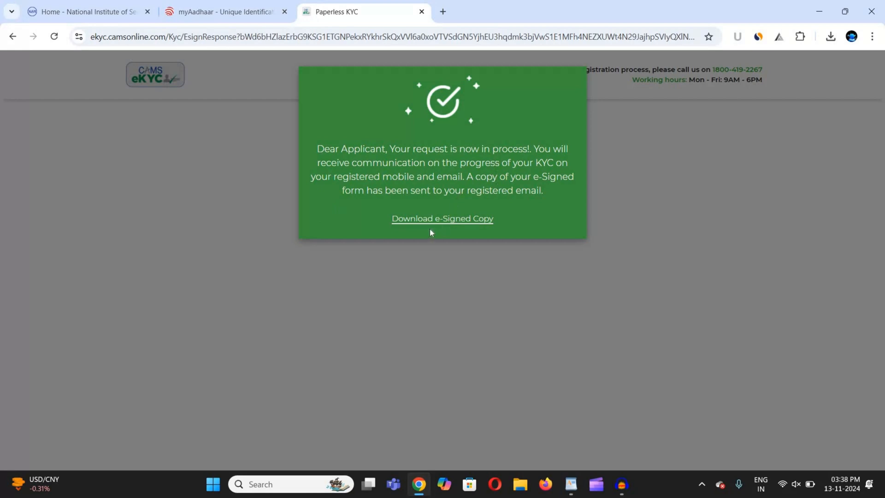
Download the e-signed KYC copy and acknowledge the successful eKYC status in AMFI
{"action": "left_click", "coordinate": [472, 216]}
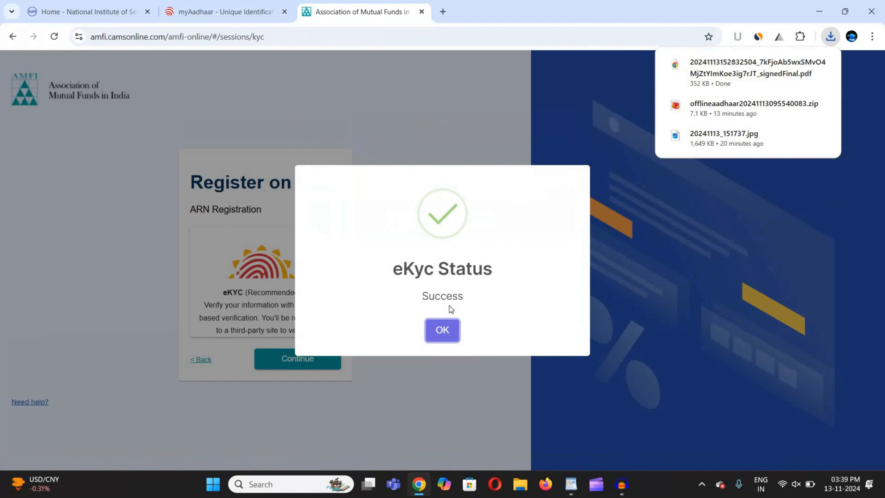
{"action": "left_click", "coordinate": [451, 329]}
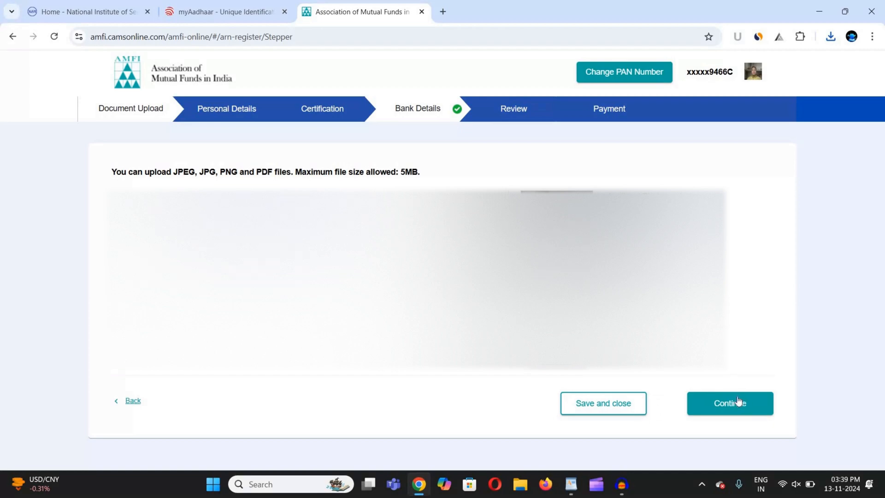
Continue past the document upload step through to the ₹ 3540 Payment page
{"action": "left_click", "coordinate": [768, 412]}
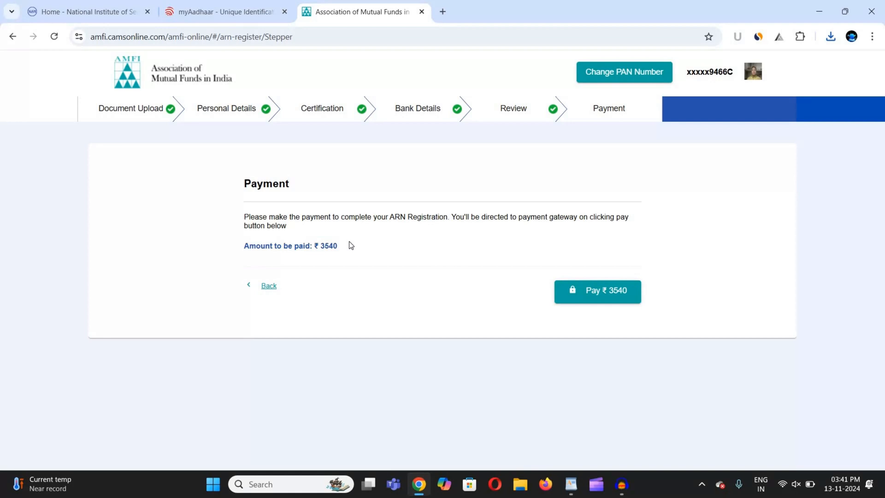
Pay the ₹ 3540 registration fee, acknowledge the payment status, and return to the NISM homepage
{"action": "left_click", "coordinate": [592, 289]}
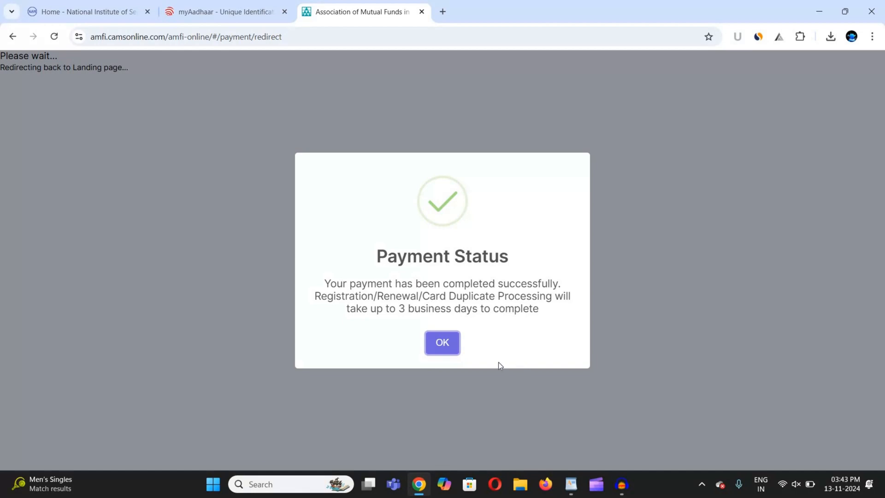
{"action": "left_click", "coordinate": [444, 345]}
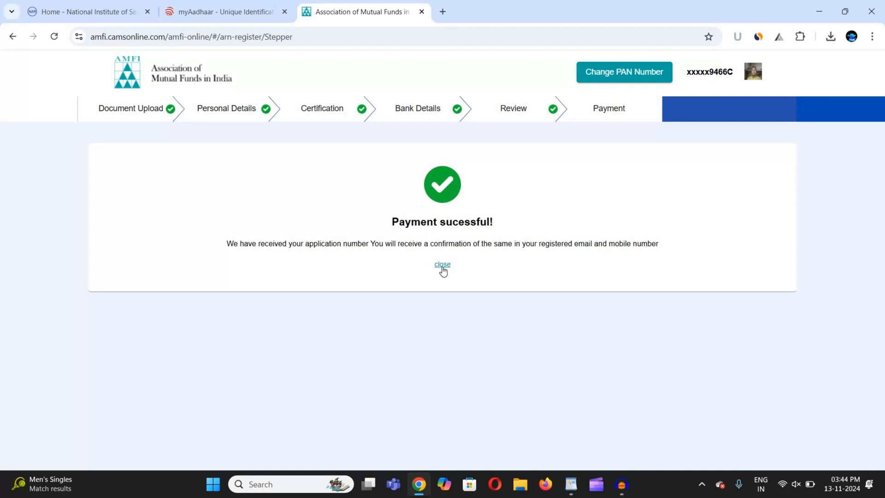
{"action": "left_click", "coordinate": [103, 9]}
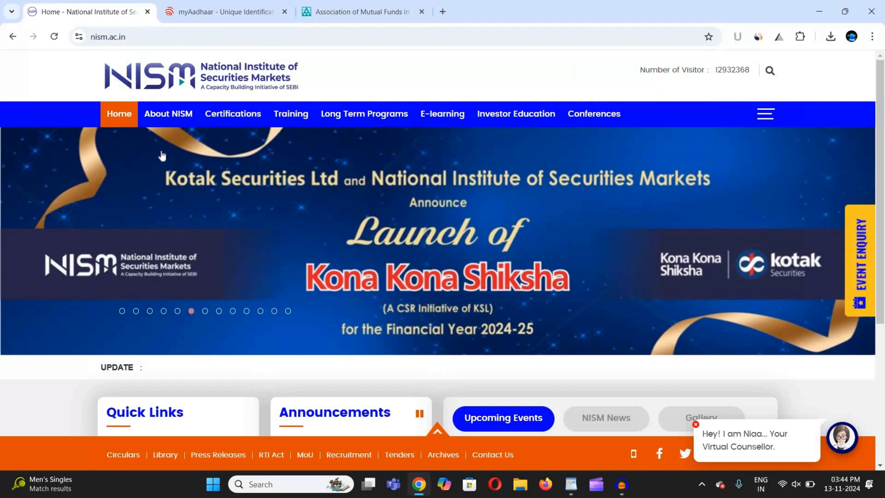